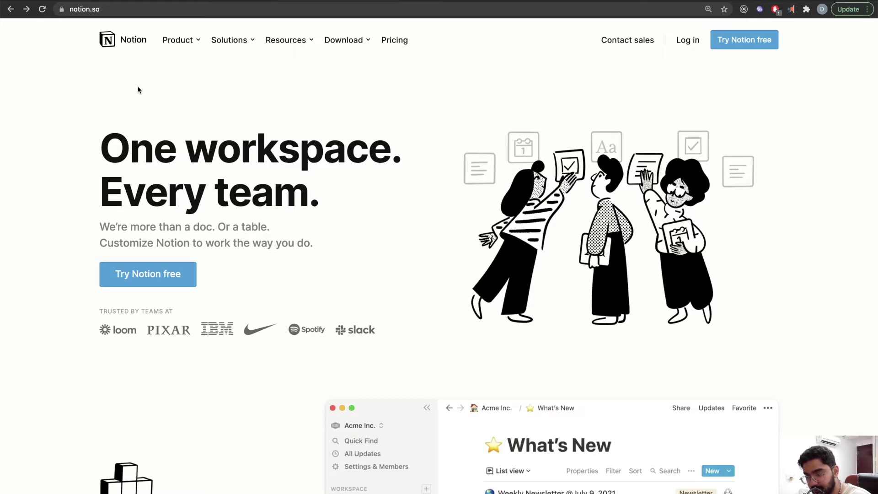
Switch Chrome to the my-links-mocha.vercel.app tab showing the Desi codes links page.
{"action": "key", "text": "ctrl+Tab"}
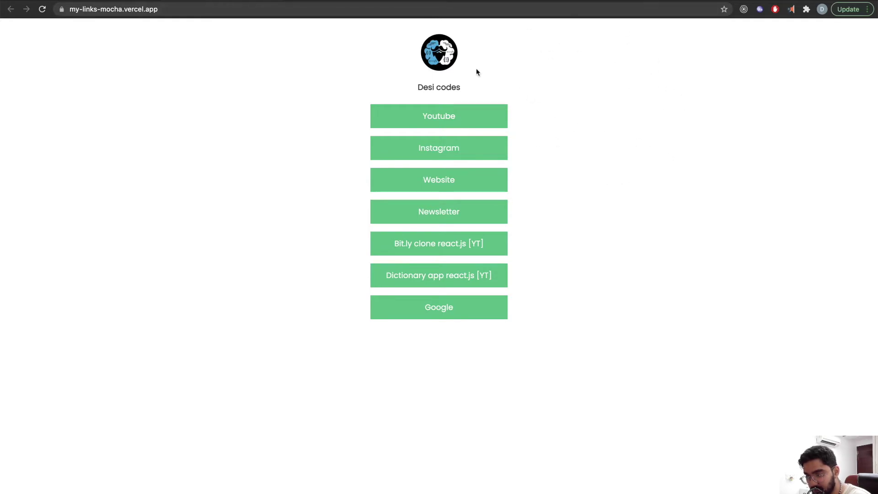
{"action": "left_click_drag", "start_coordinate": [414, 86], "coordinate": [458, 85]}
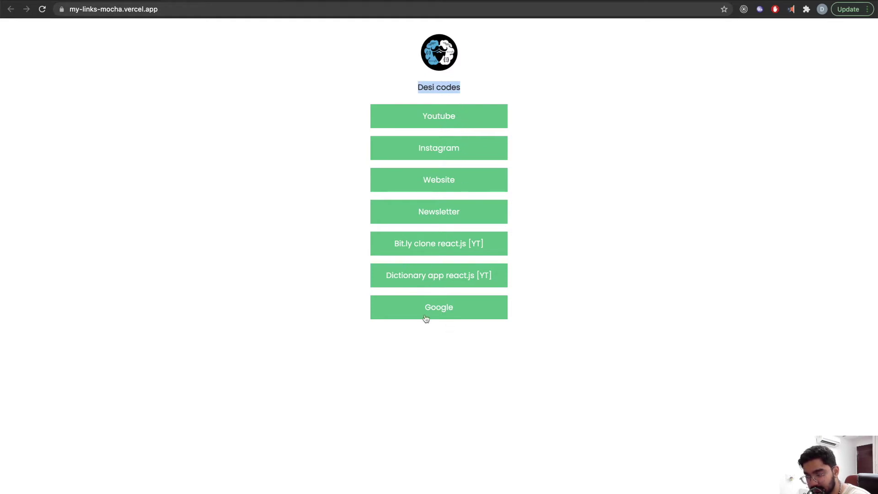
{"action": "left_click", "coordinate": [425, 331]}
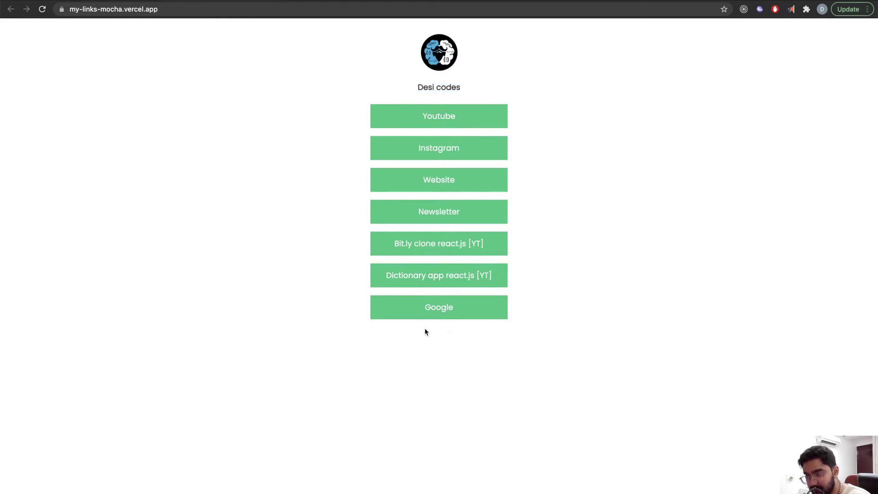
{"action": "left_click", "coordinate": [425, 112]}
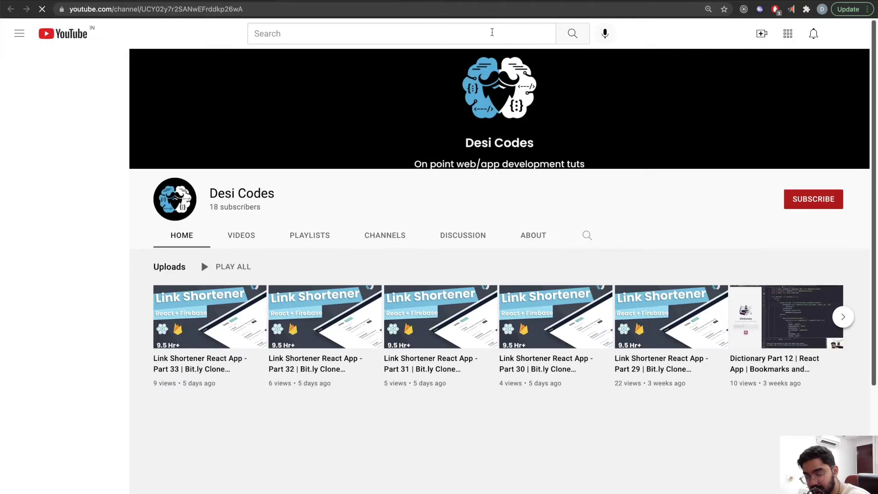
{"action": "key", "text": "super+w"}
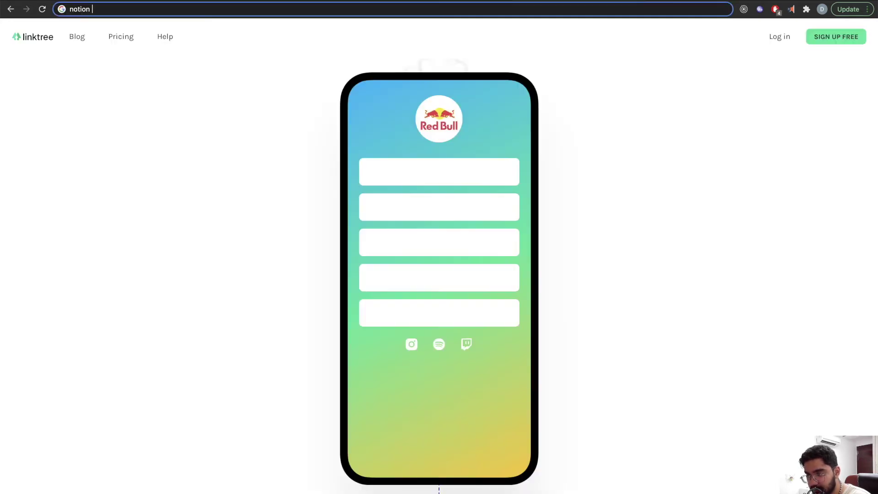
{"action": "scroll", "coordinate": [368, 126], "scroll_direction": "up", "scroll_amount": 6}
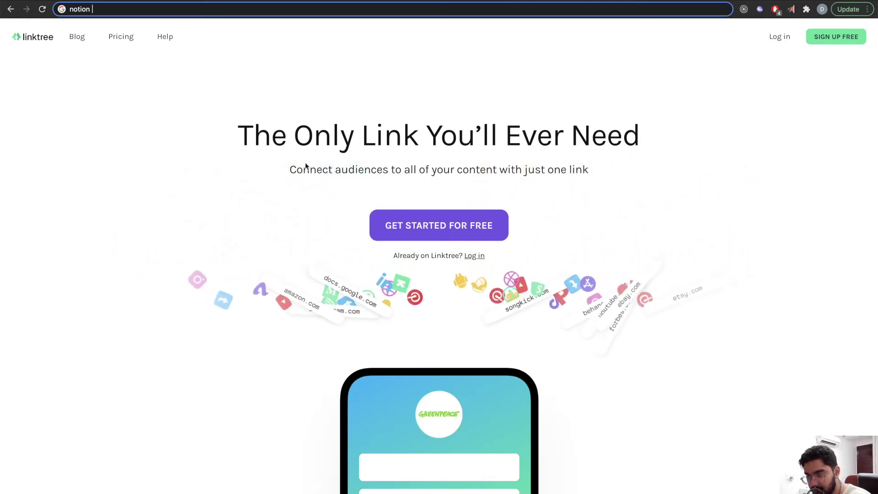
{"action": "scroll", "coordinate": [305, 167], "scroll_direction": "down", "scroll_amount": 4}
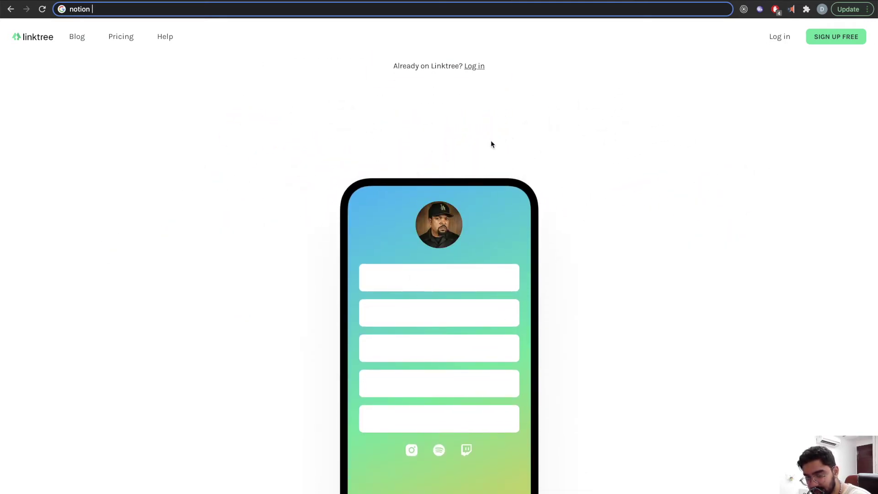
{"action": "scroll", "coordinate": [491, 143], "scroll_direction": "down", "scroll_amount": 3}
{"action": "left_click", "coordinate": [491, 143]}
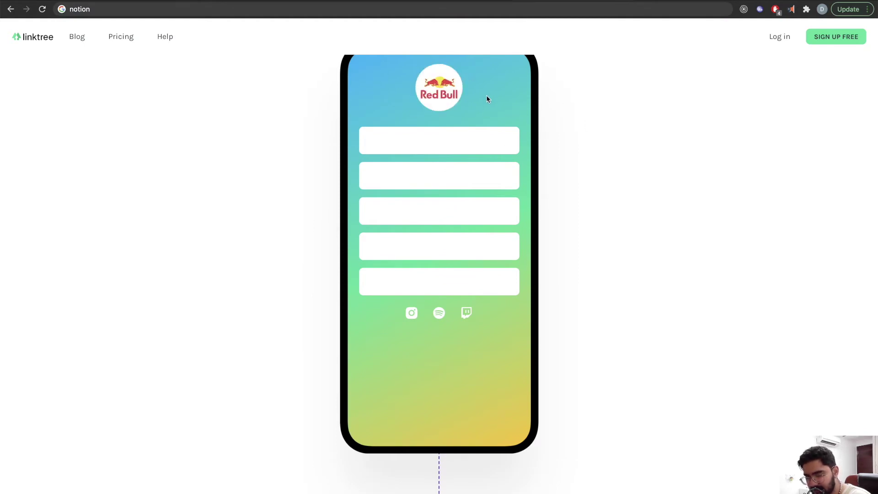
{"action": "key", "text": "ctrl+Tab"}
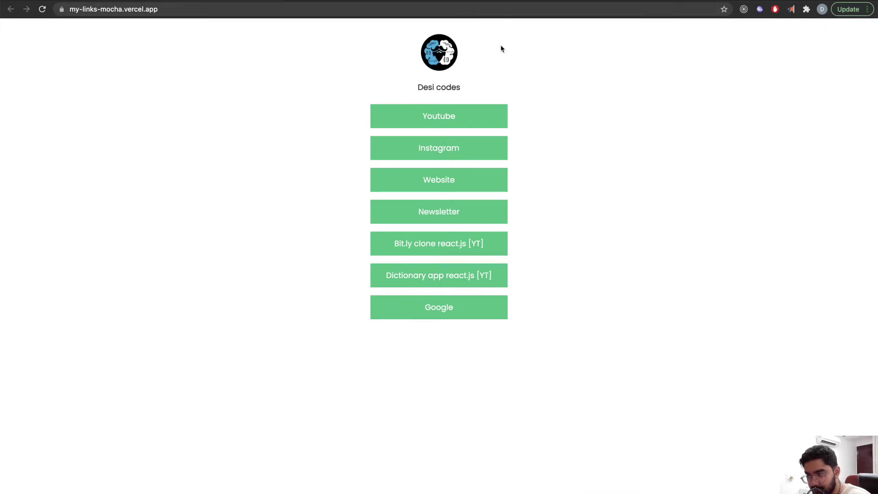
{"action": "key", "text": "ctrl+Tab"}
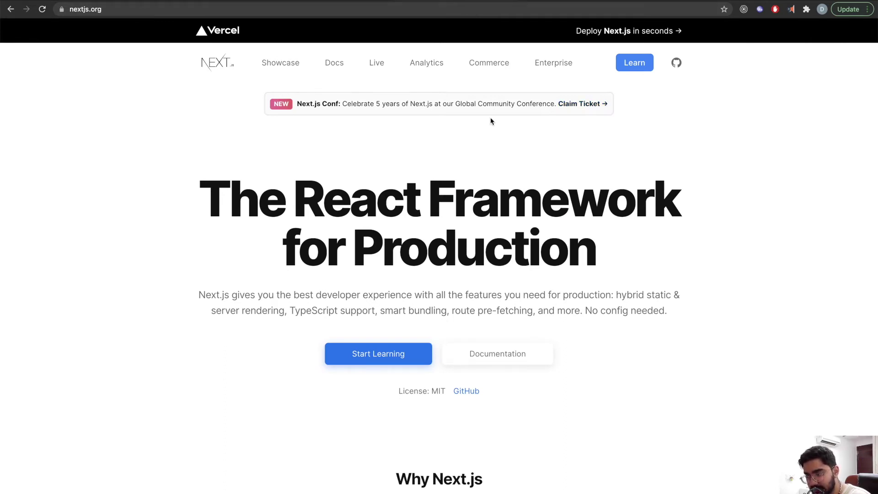
{"action": "key", "text": "ctrl+Tab"}
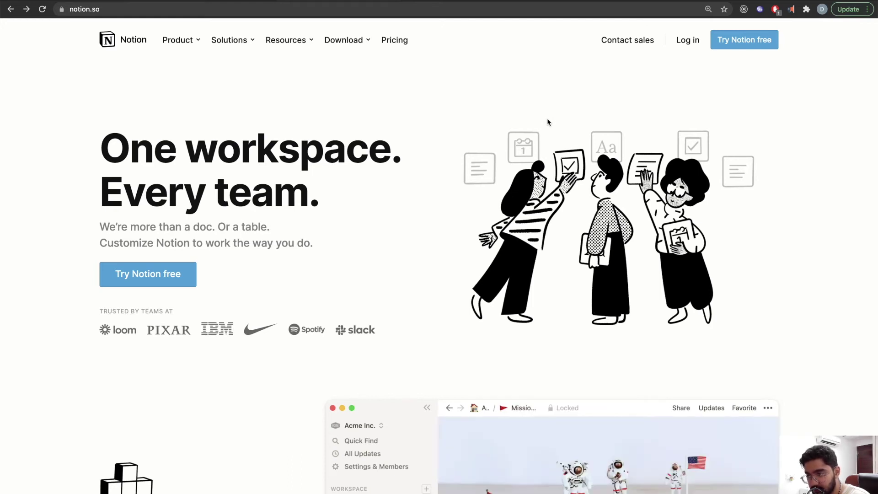
{"action": "key", "text": "ctrl+Tab"}
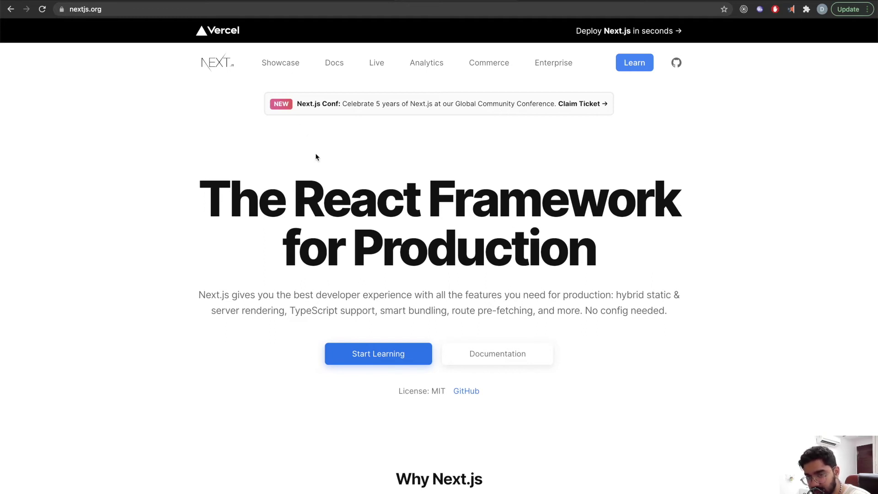
{"action": "key", "text": "ctrl+Tab"}
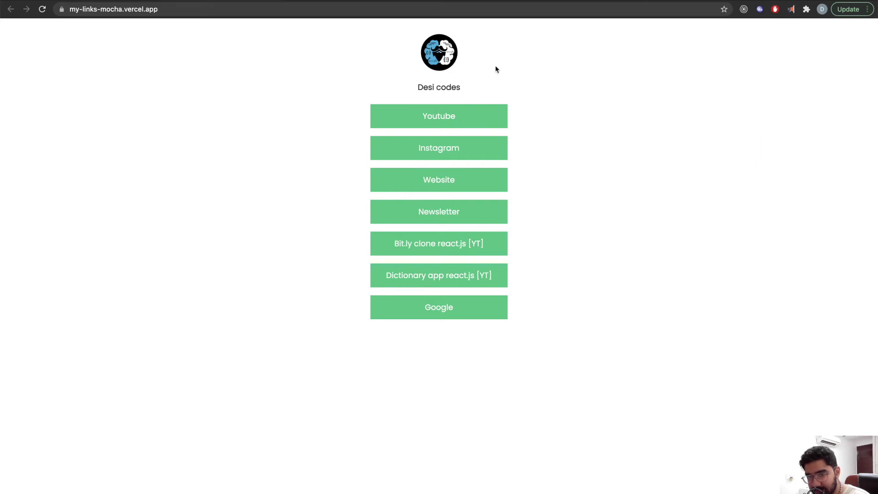
Delete the word 'Links' from the Notion page title after comparing with the reloaded site.
{"action": "key", "text": "super+Tab"}
{"action": "key", "text": "super+Tab"}
{"action": "key", "text": "super+Tab"}
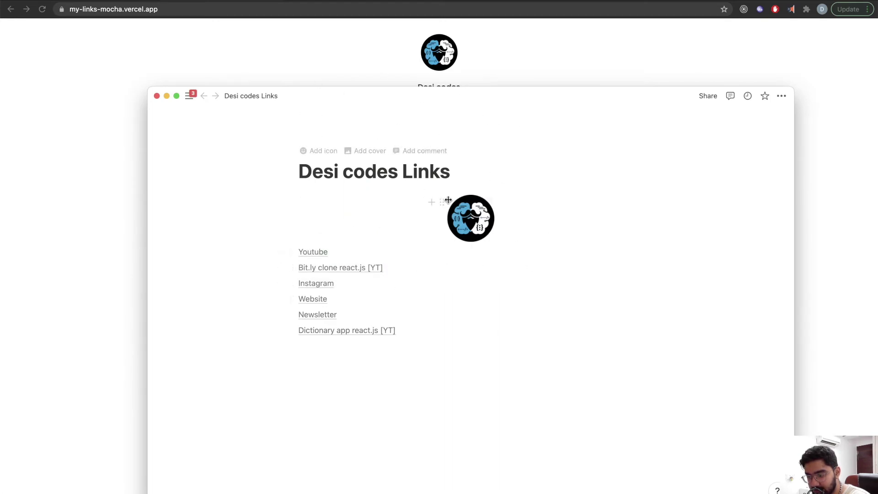
{"action": "key", "text": "super+Tab"}
{"action": "key", "text": "super+r"}
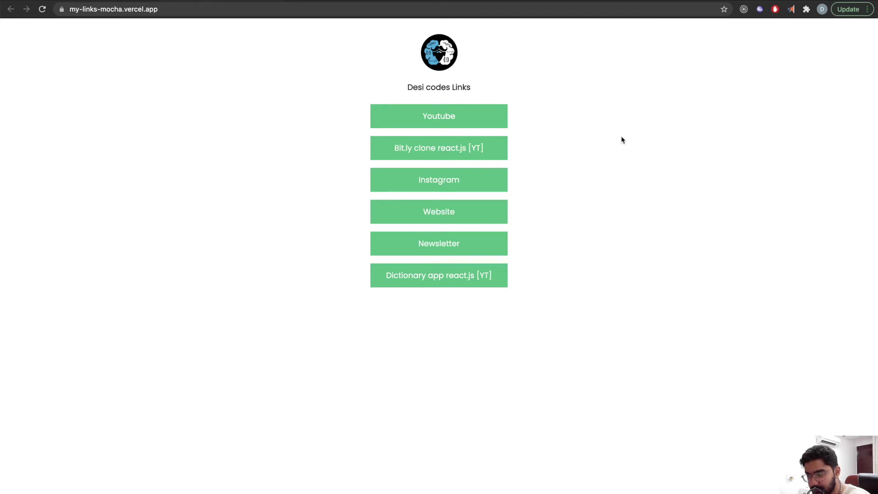
{"action": "key", "text": "super+Tab"}
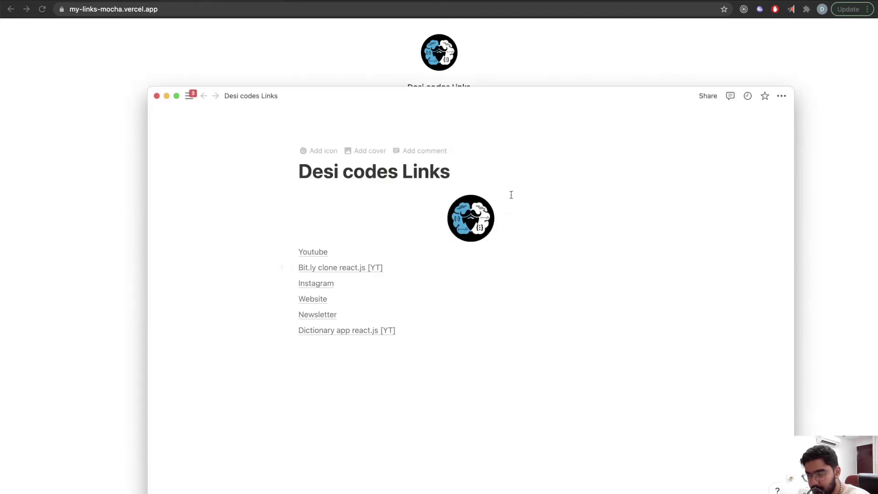
{"action": "double_click", "coordinate": [489, 170]}
{"action": "key", "text": "BackSpace"}
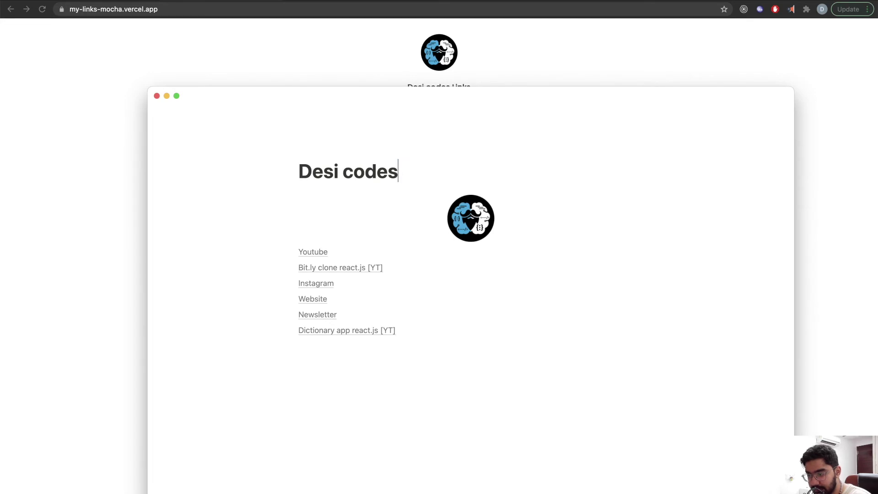
{"action": "key", "text": "super+Tab"}
{"action": "left_click_drag", "start_coordinate": [402, 89], "coordinate": [485, 86]}
{"action": "key", "text": "super+Tab"}
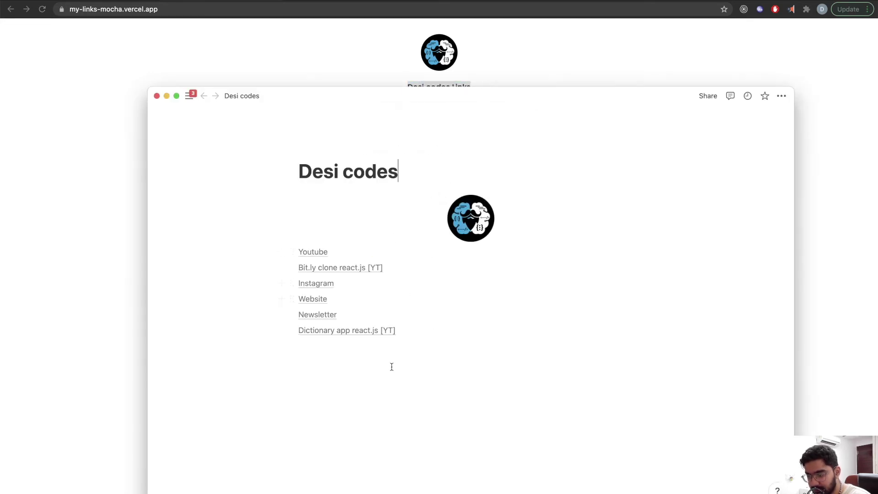
{"action": "left_click", "coordinate": [426, 344]}
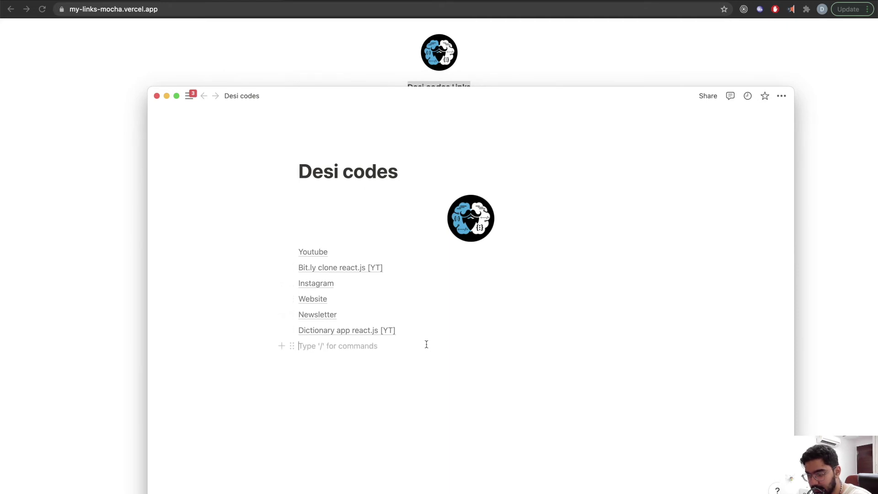
{"action": "type", "text": "Google"}
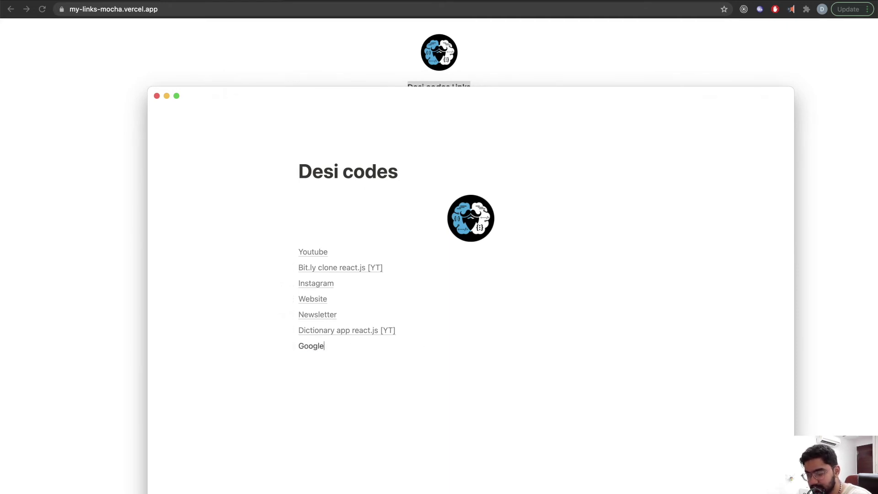
{"action": "key", "text": "super+shift+Left"}
{"action": "left_click", "coordinate": [375, 346]}
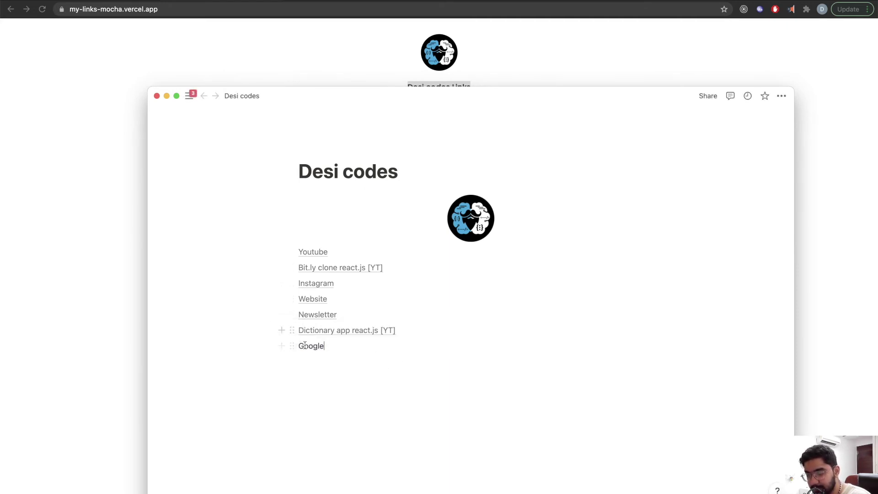
{"action": "double_click", "coordinate": [316, 346]}
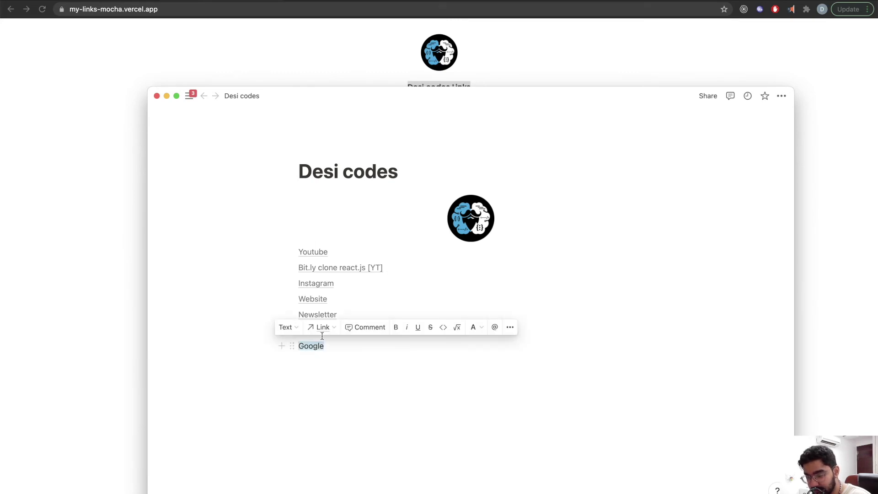
{"action": "left_click", "coordinate": [324, 327]}
{"action": "type", "text": "https://google.com"}
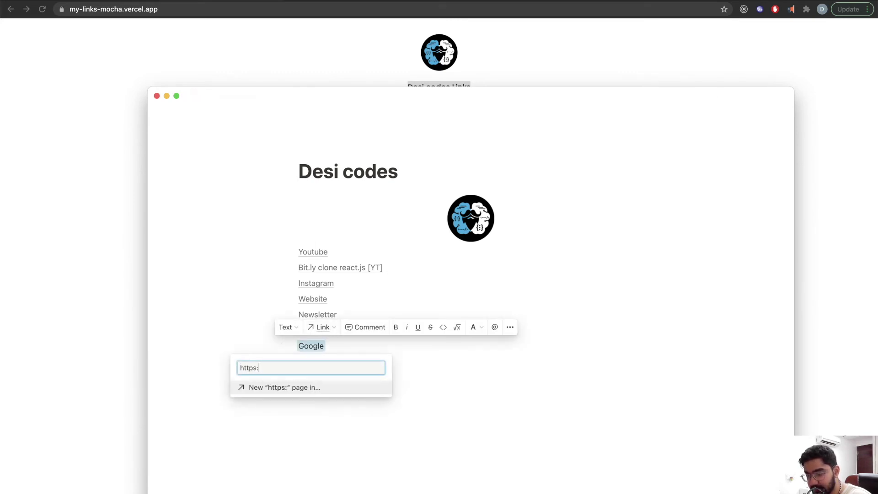
{"action": "key", "text": "Return"}
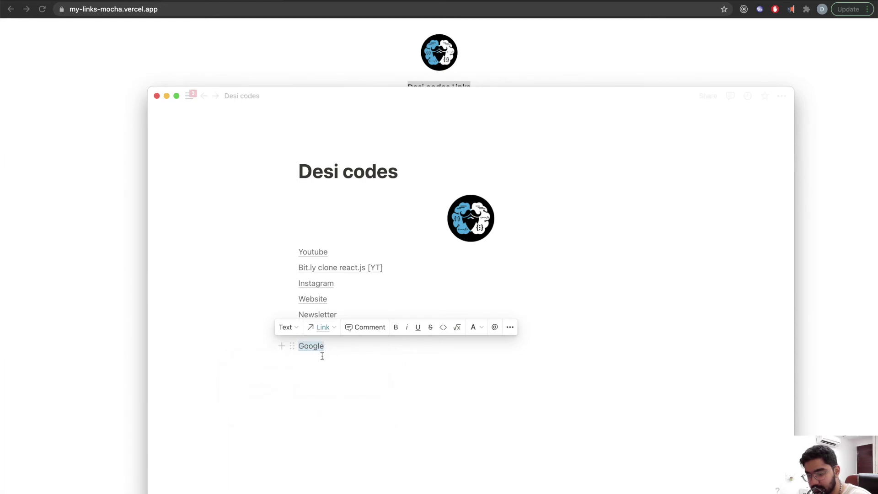
{"action": "left_click", "coordinate": [321, 359]}
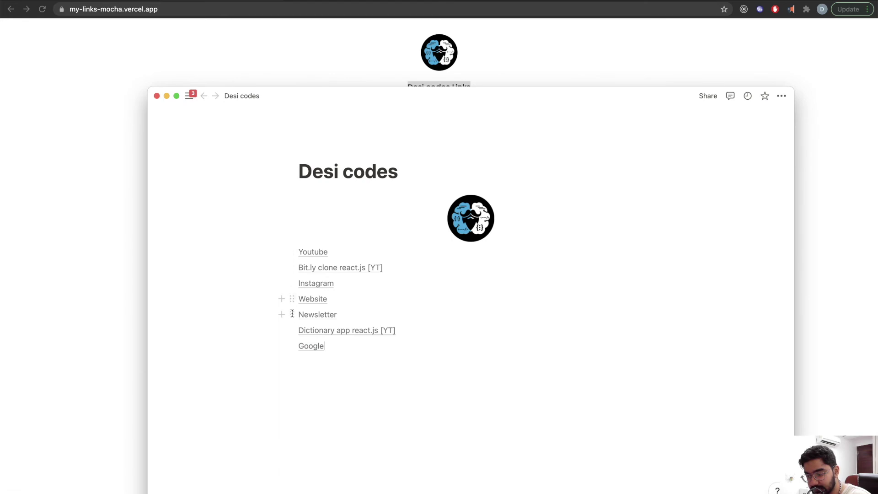
{"action": "left_click", "coordinate": [293, 356]}
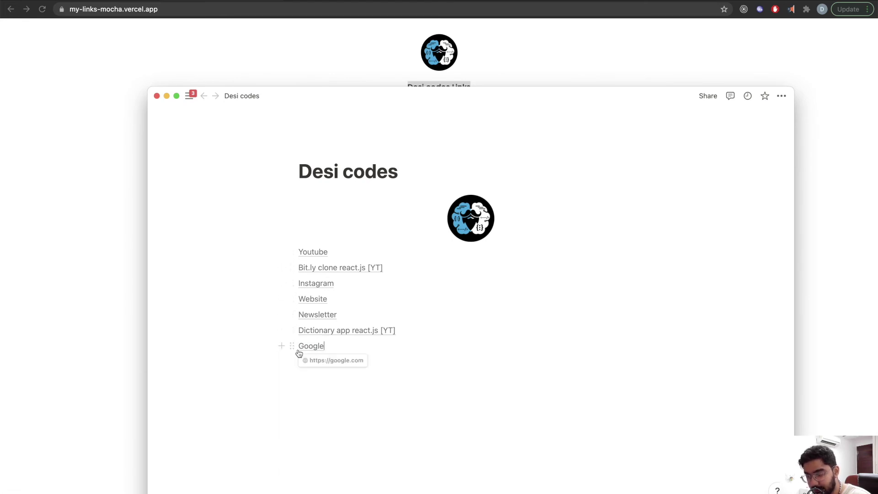
{"action": "key", "text": "super+Tab"}
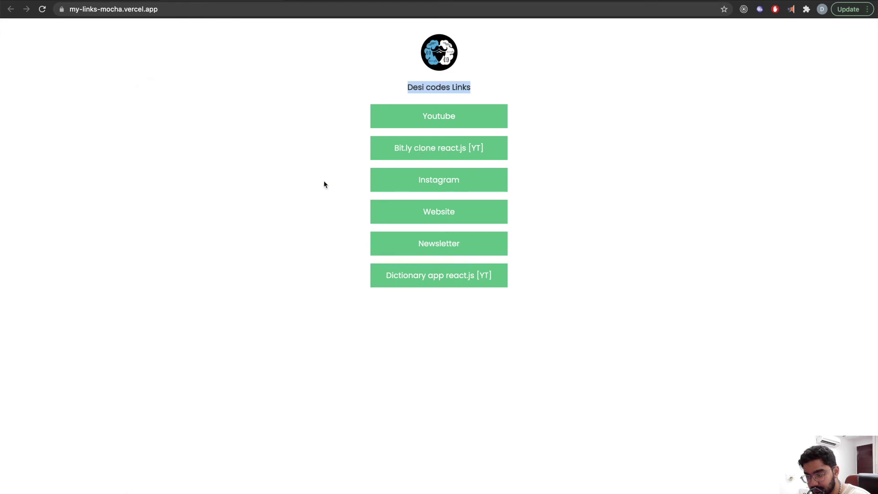
Reload the my-links site and confirm the Desi codes heading and new Google button.
{"action": "key", "text": "super+r"}
{"action": "key", "text": "super+Tab"}
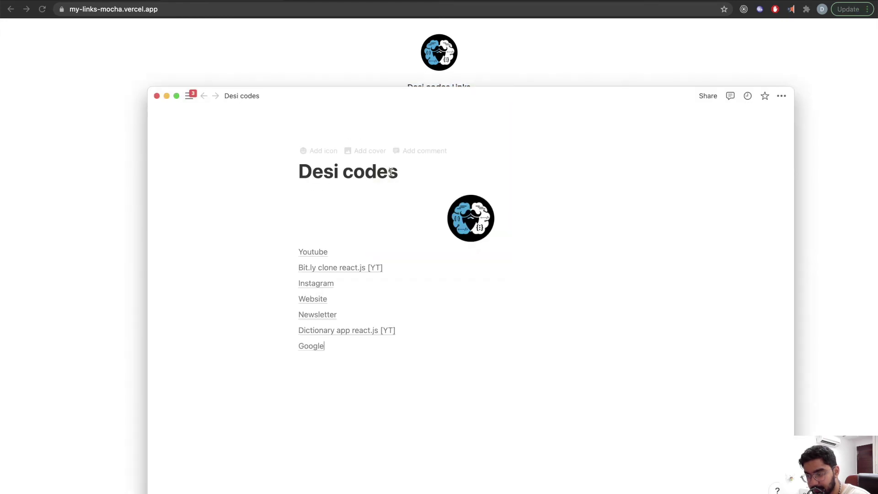
{"action": "key", "text": "super+Tab"}
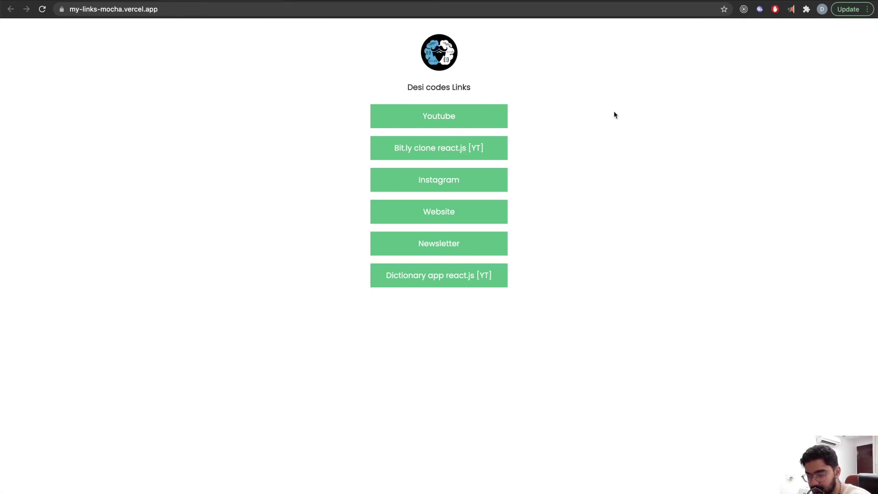
{"action": "key", "text": "super+r"}
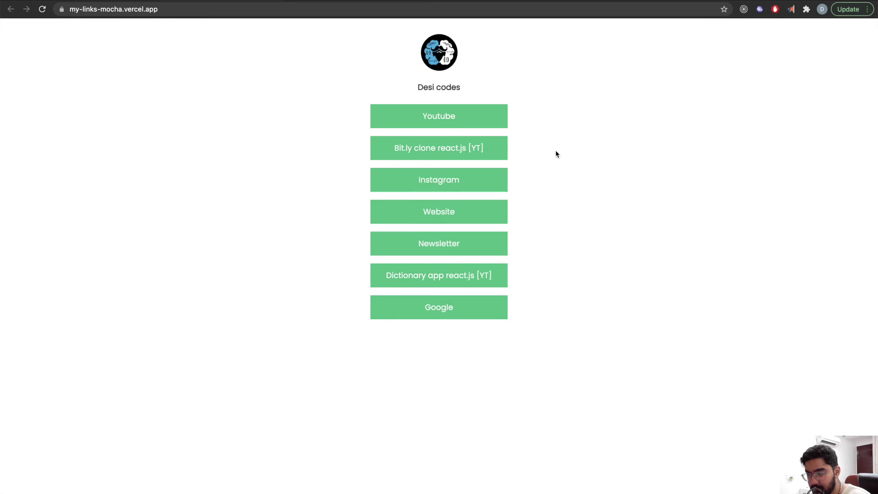
{"action": "triple_click", "coordinate": [435, 86]}
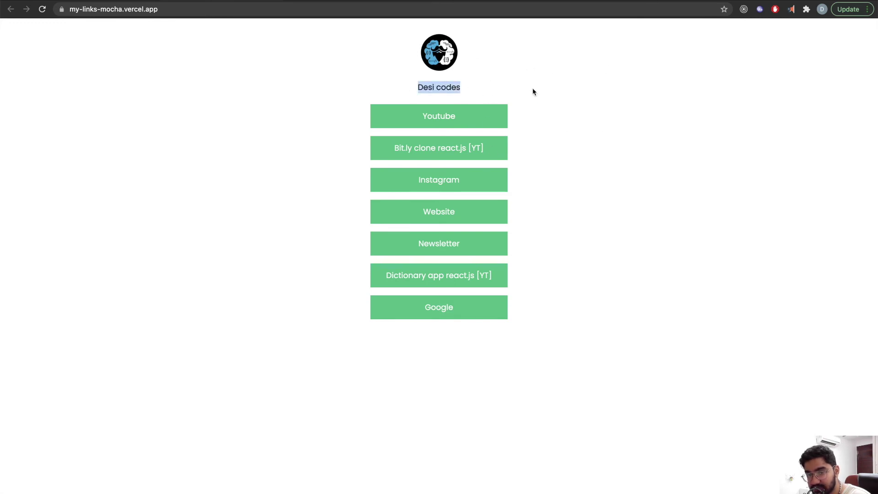
{"action": "left_click", "coordinate": [533, 89]}
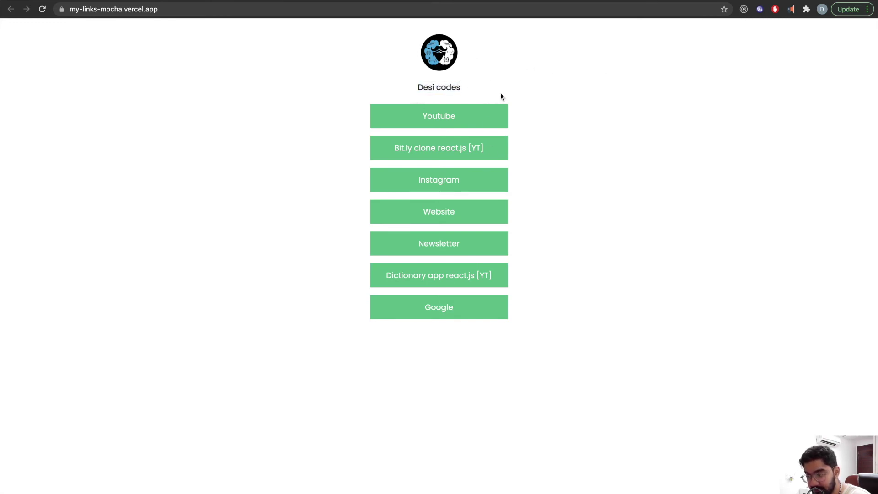
Drag Youtube below Website in the Notion list, undoing the accidental Newsletter column.
{"action": "key", "text": "super+Tab"}
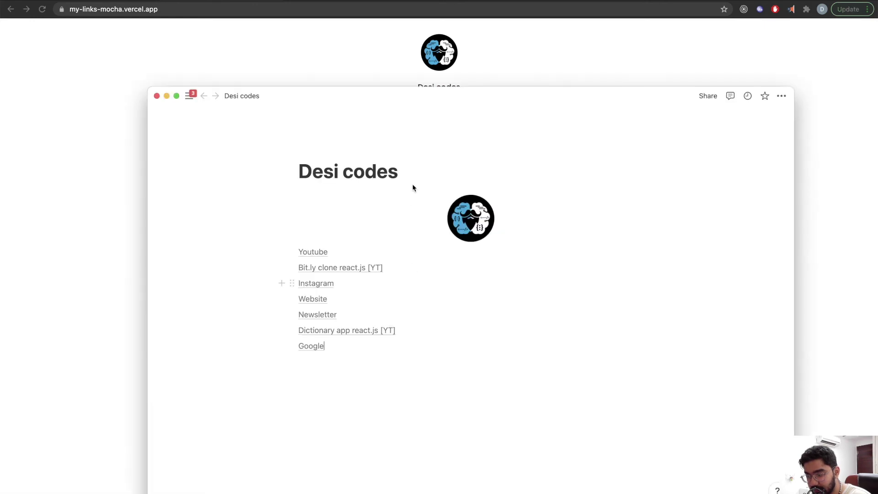
{"action": "mouse_move", "coordinate": [291, 251]}
{"action": "left_mouse_down"}
{"action": "mouse_move", "coordinate": [289, 296]}
{"action": "mouse_move", "coordinate": [287, 261]}
{"action": "left_mouse_up"}
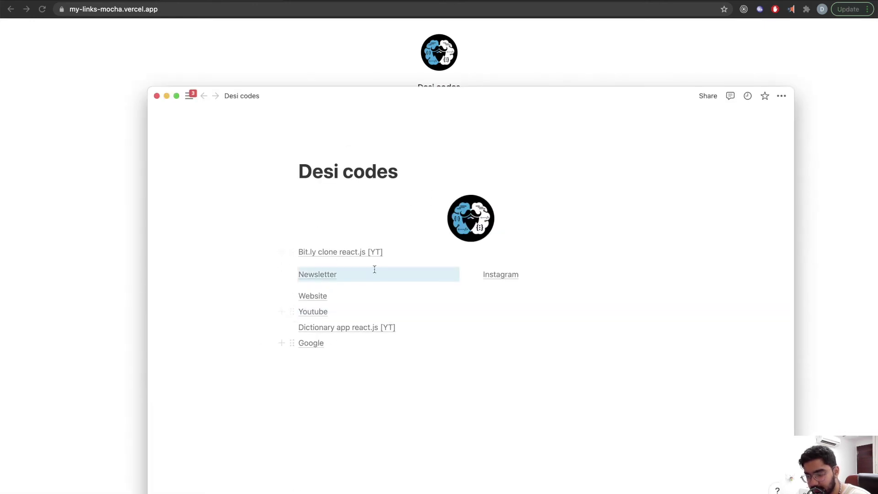
{"action": "key", "text": "super+z"}
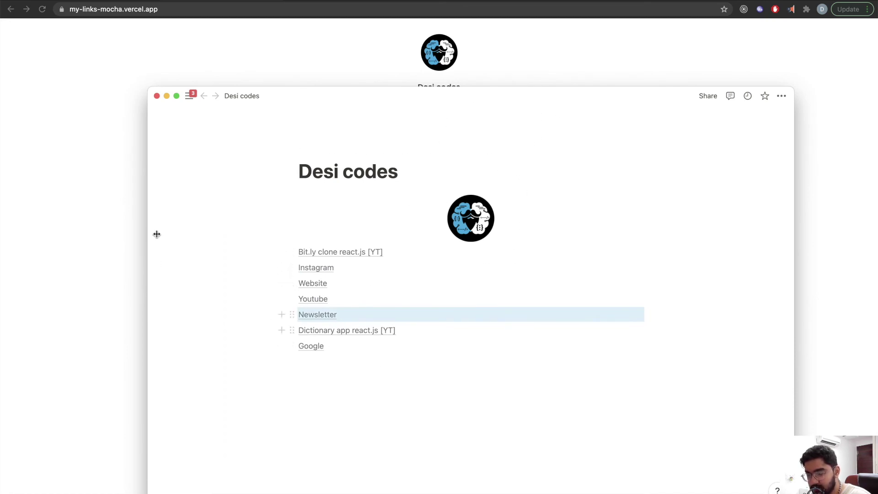
{"action": "left_click", "coordinate": [118, 243]}
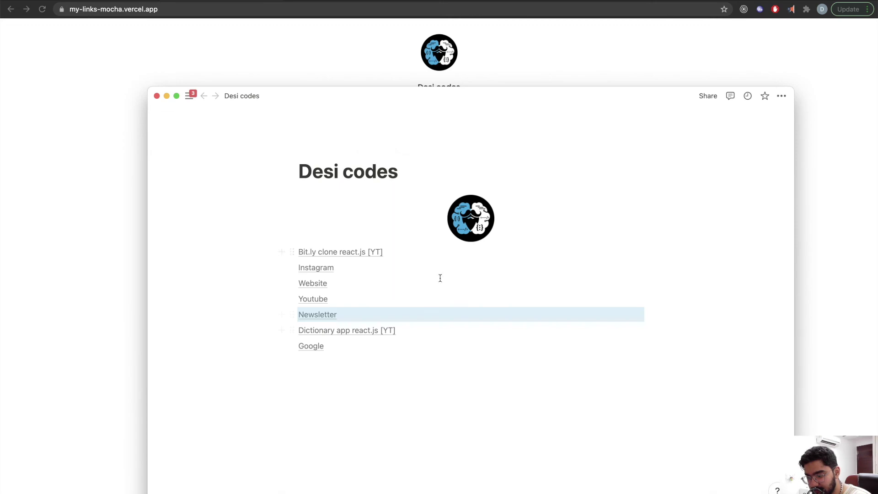
{"action": "key", "text": "ctrl+Tab"}
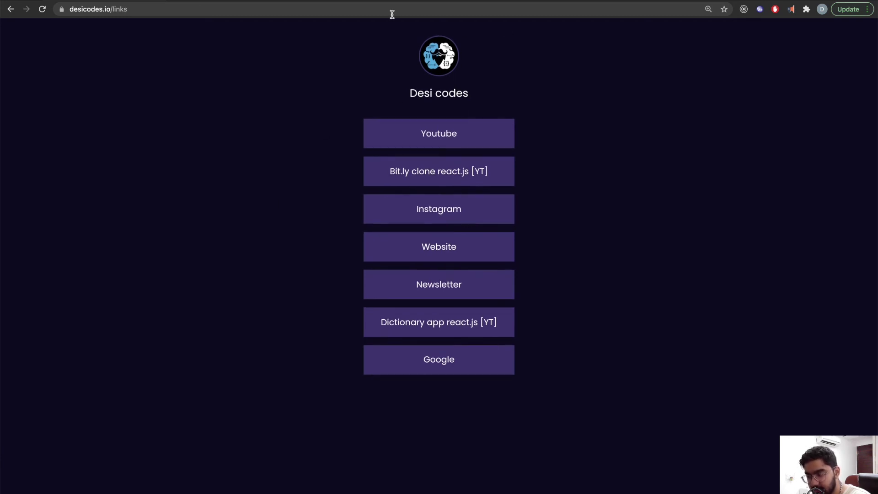
Shorten the address from desicodes.io/links to desicodes.io and load the home page.
{"action": "double_click", "coordinate": [114, 9]}
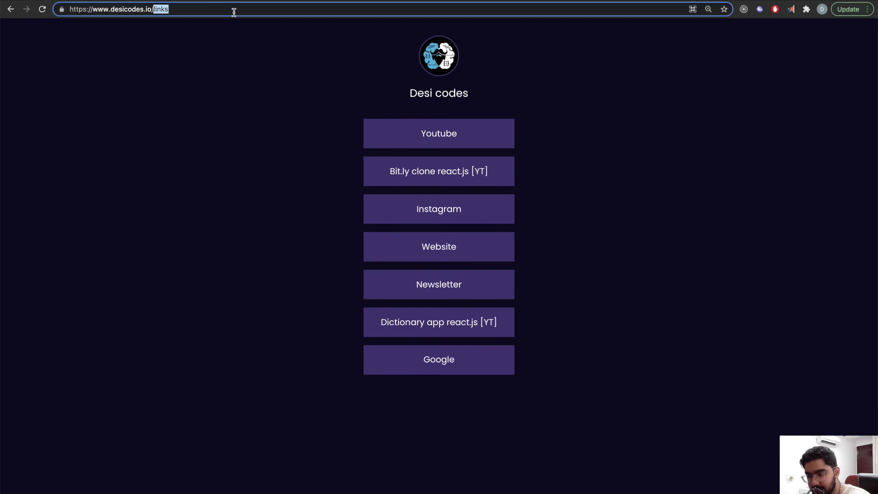
{"action": "key", "text": "BackSpace"}
{"action": "key", "text": "Return"}
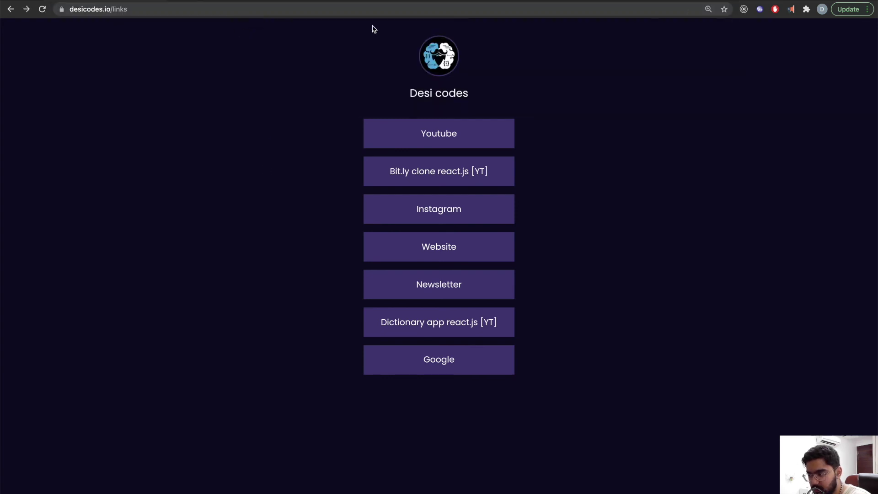